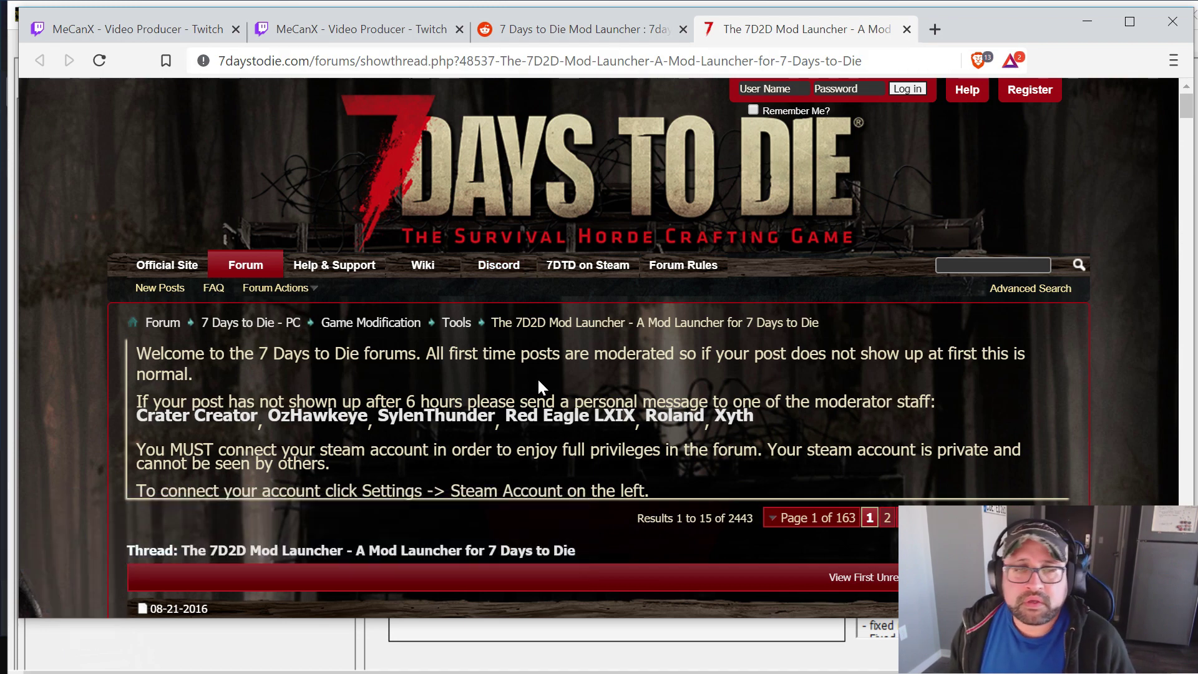
# - Try to download the Mod Launcher's SetupInstaller package from the "How do I get started?" section of the forum thread
pyautogui.scroll(-6, 606, 380)
pyautogui.scroll(-8, 608, 383)
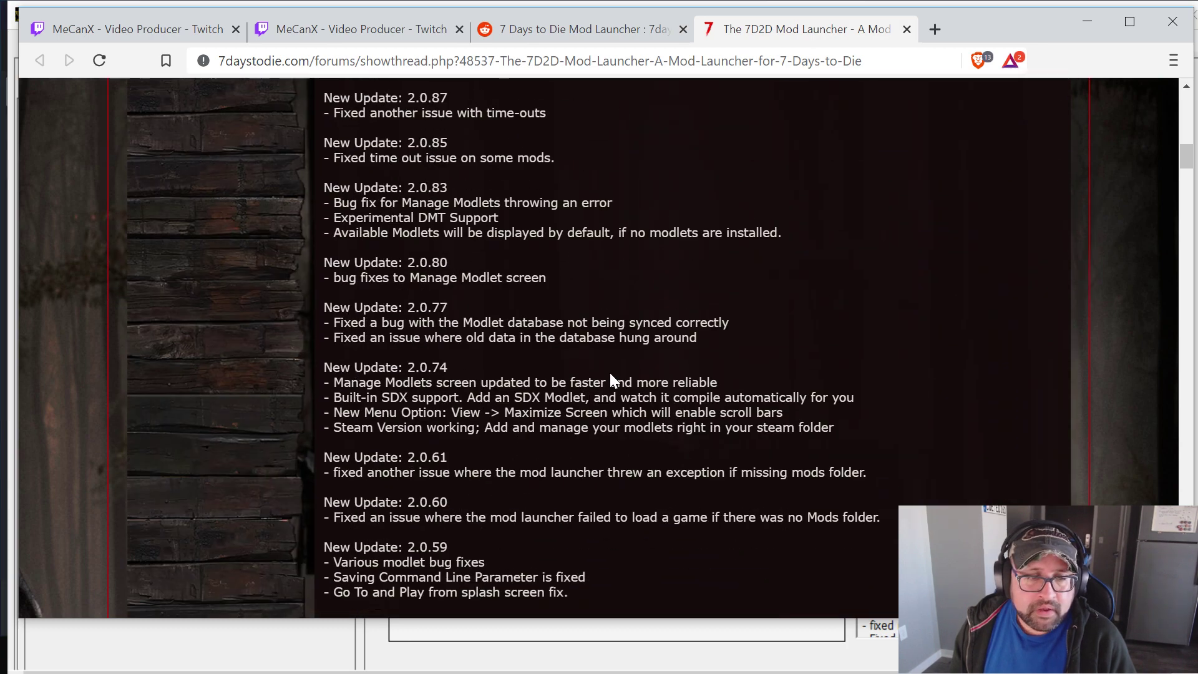
pyautogui.scroll(-4, 611, 374)
pyautogui.scroll(-18, 611, 373)
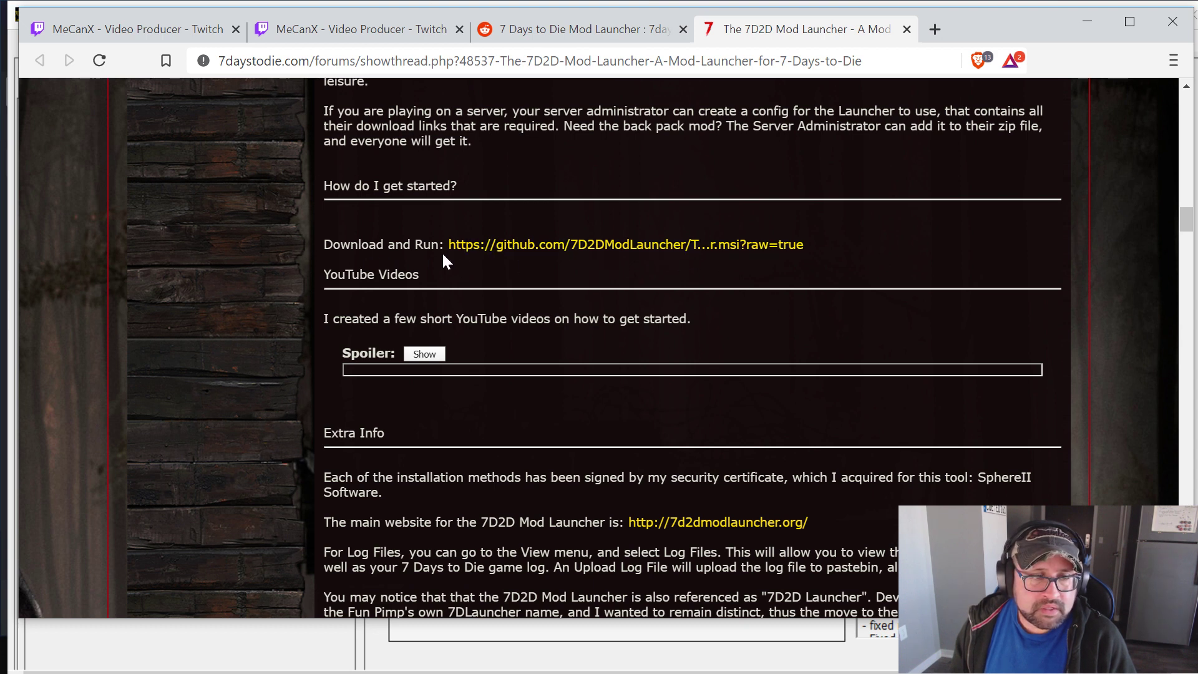
pyautogui.click(649, 246)
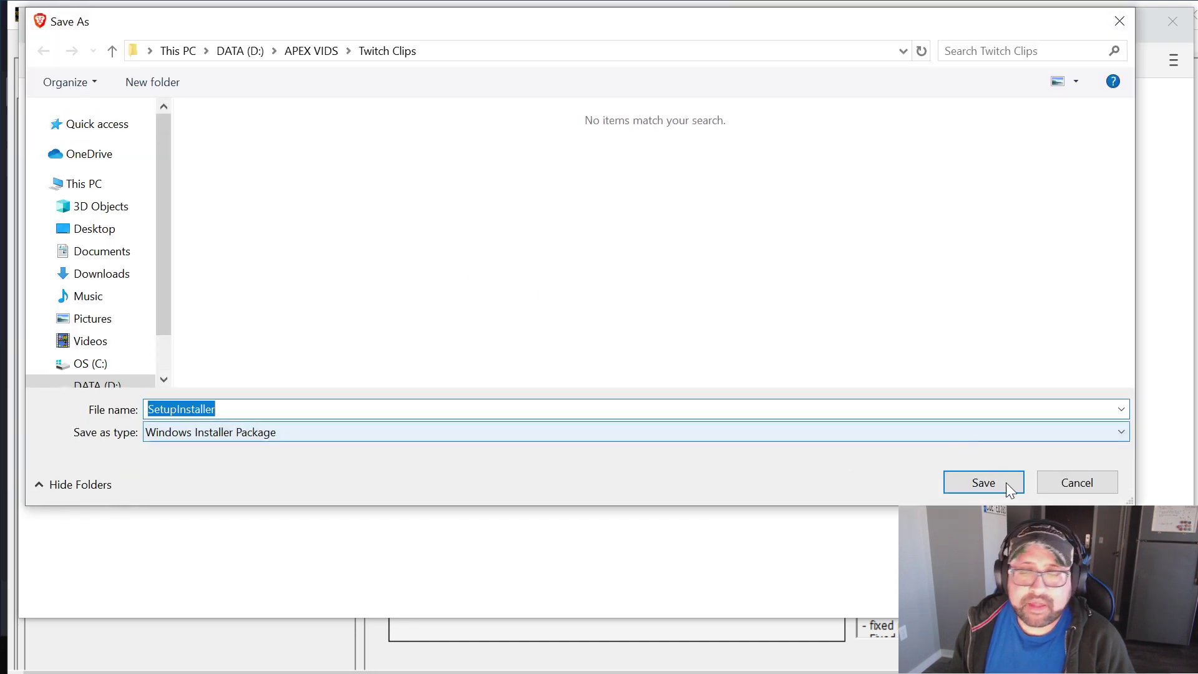
pyautogui.click(1078, 482)
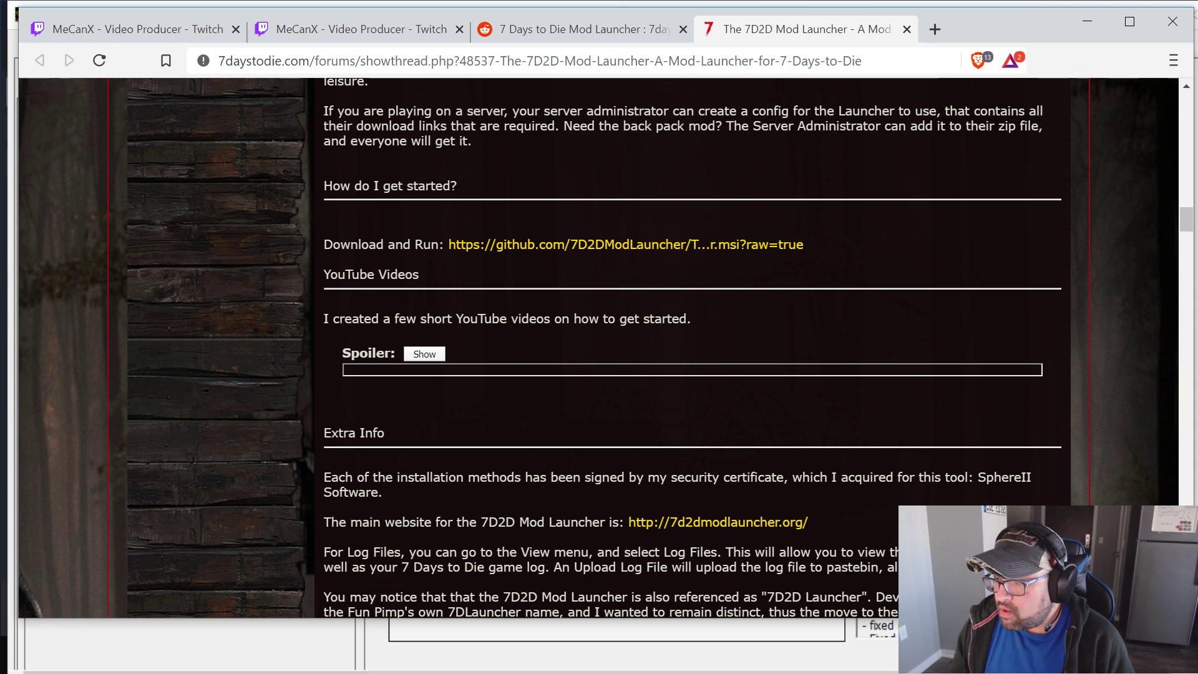
# - Switch to Steam and examine the beta versions offered in the properties of 7 Days to Die
pyautogui.hotkey('alt', 'Tab')
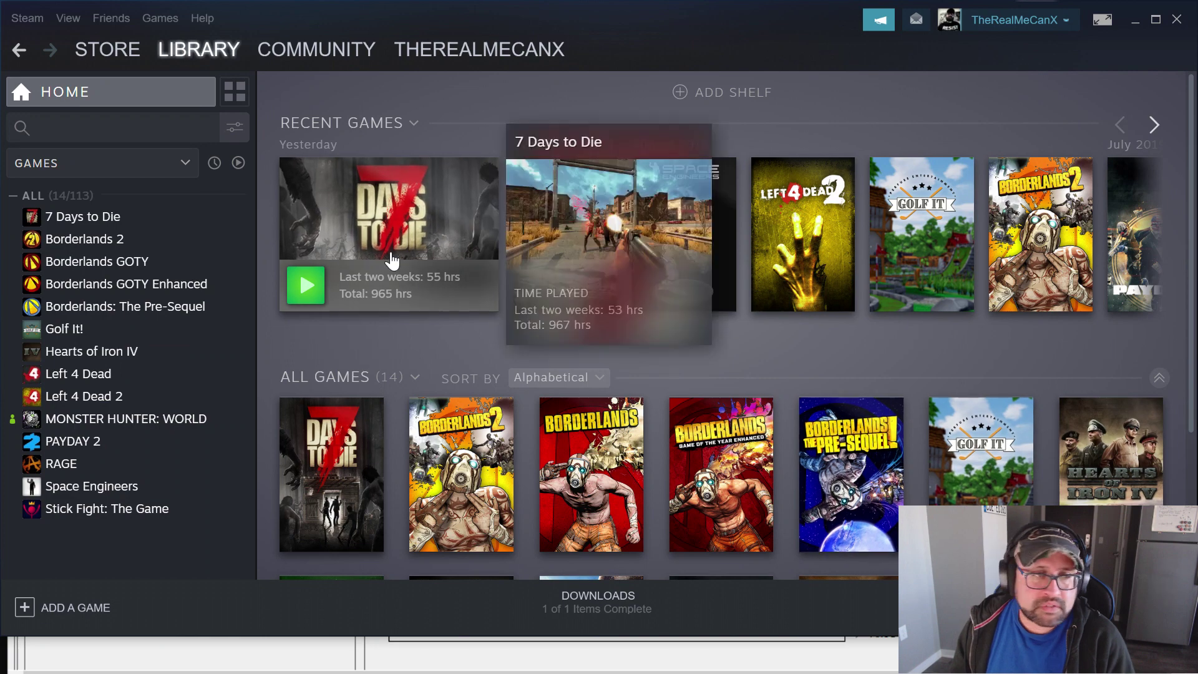
pyautogui.rightClick(114, 218)
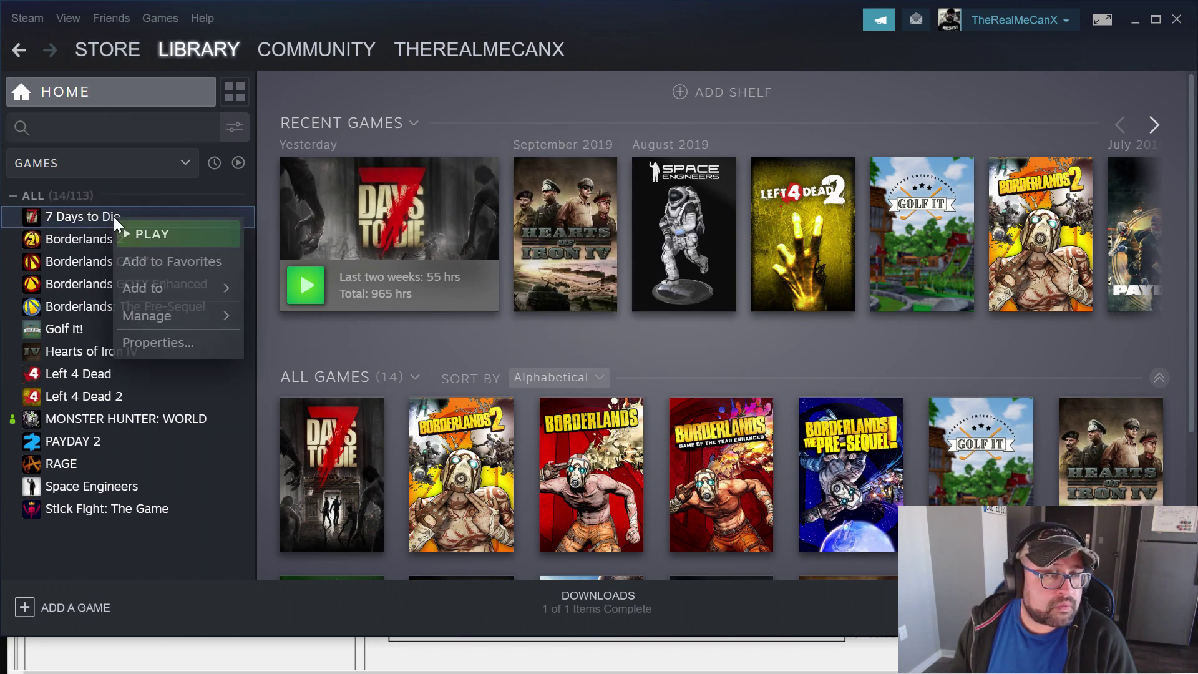
pyautogui.click(189, 343)
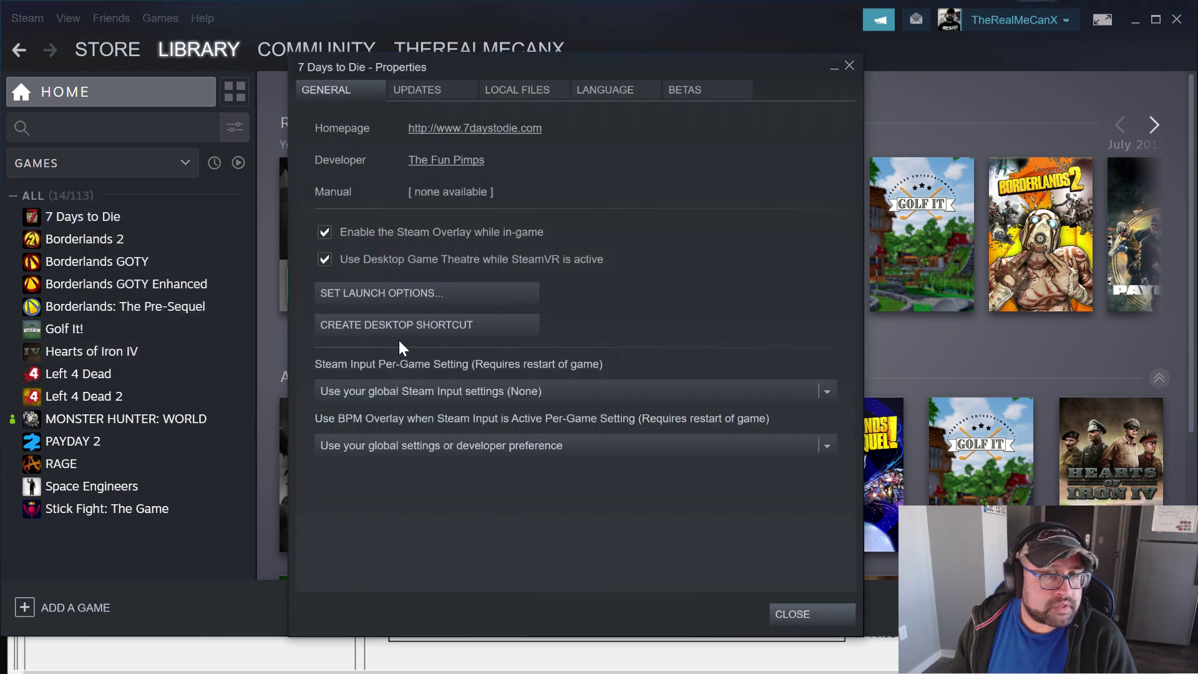
pyautogui.click(702, 88)
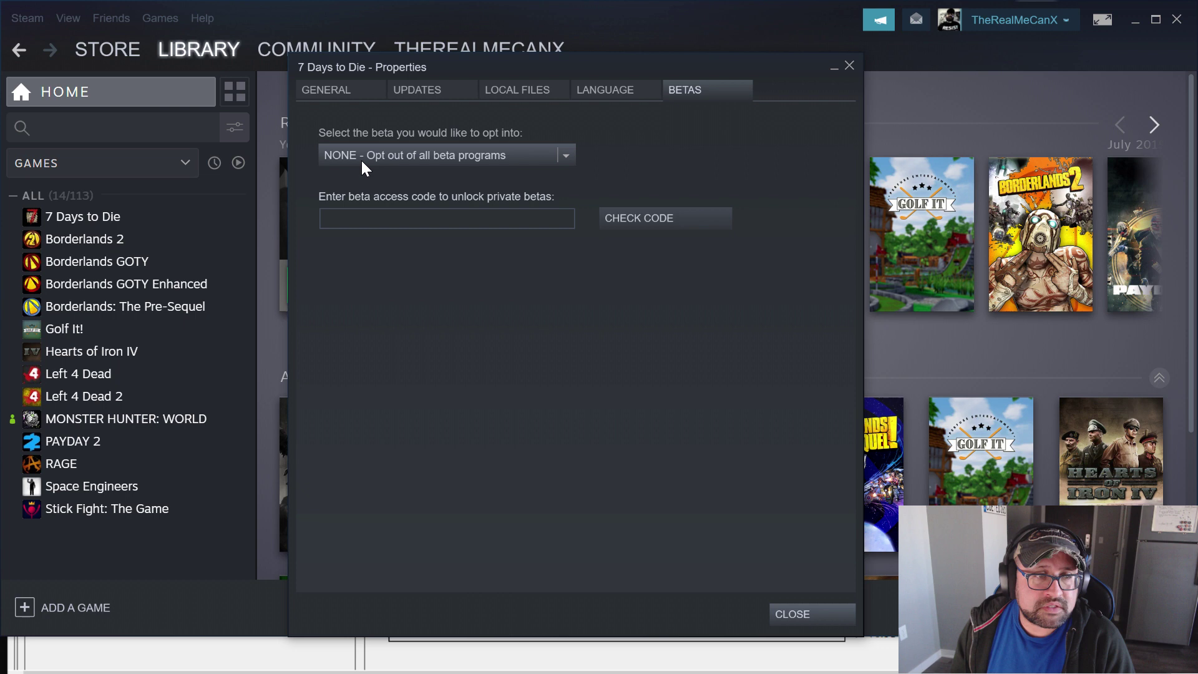
pyautogui.click(504, 159)
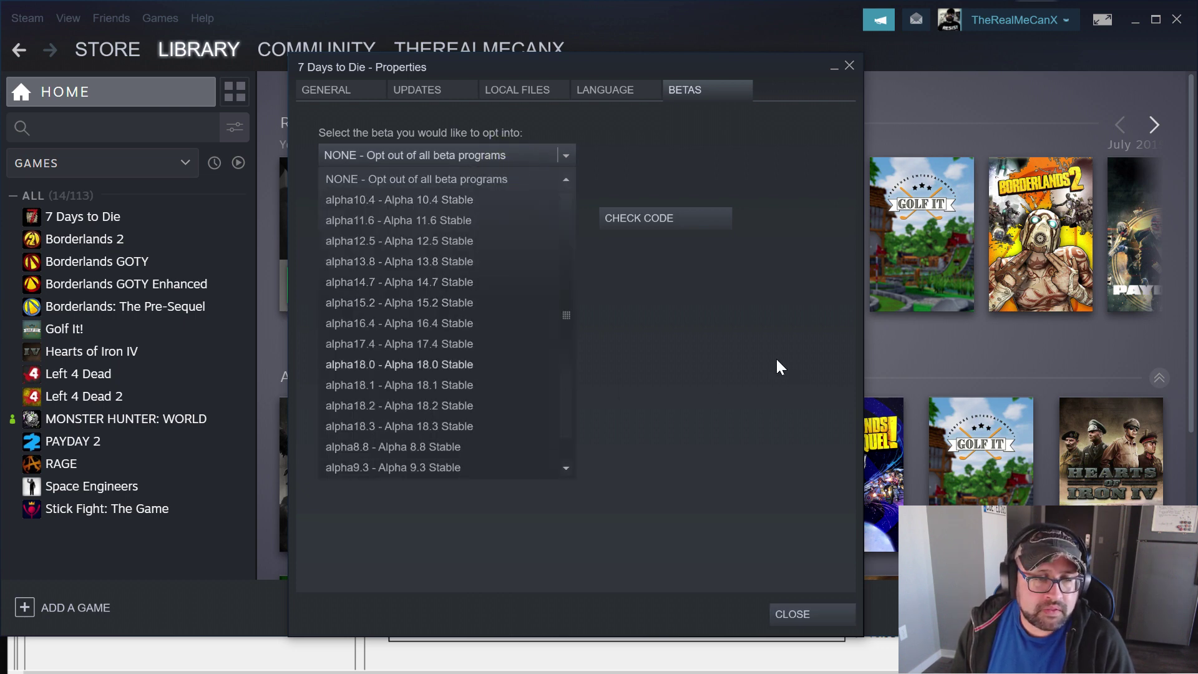
pyautogui.click(702, 298)
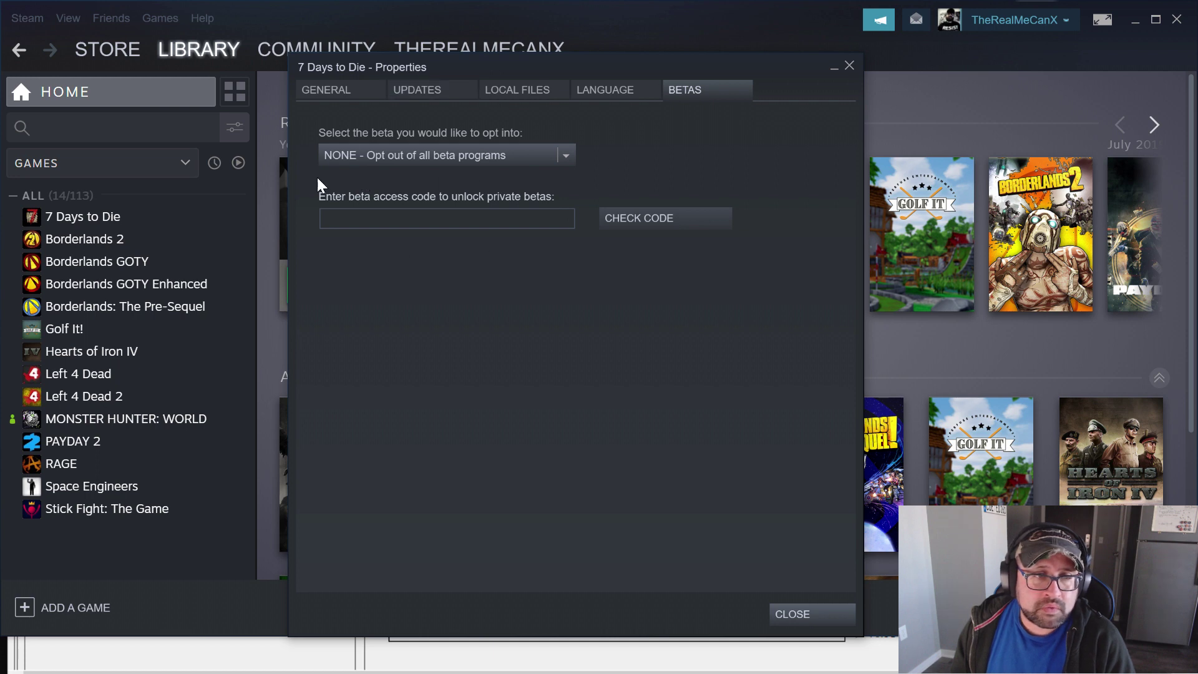
pyautogui.click(850, 65)
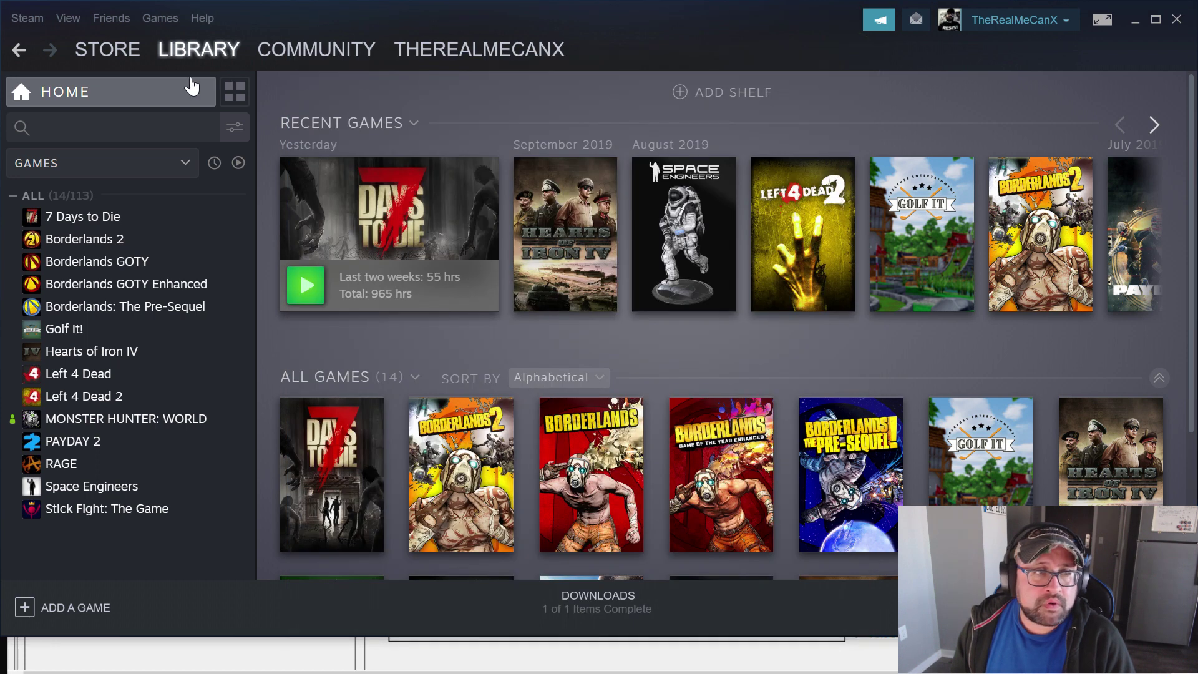
pyautogui.click(1130, 20)
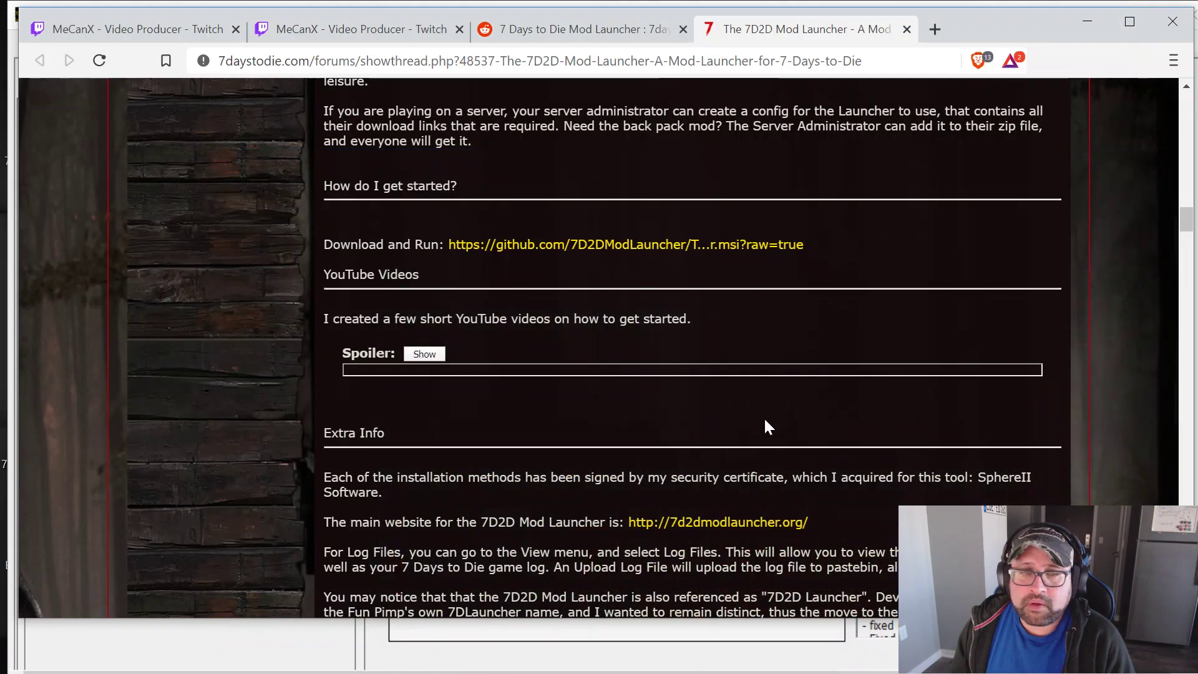
# - Switch to the 7D2D Mod Launcher and view the destination folder choices for mods from the Starting Splash Screen
pyautogui.click(1086, 23)
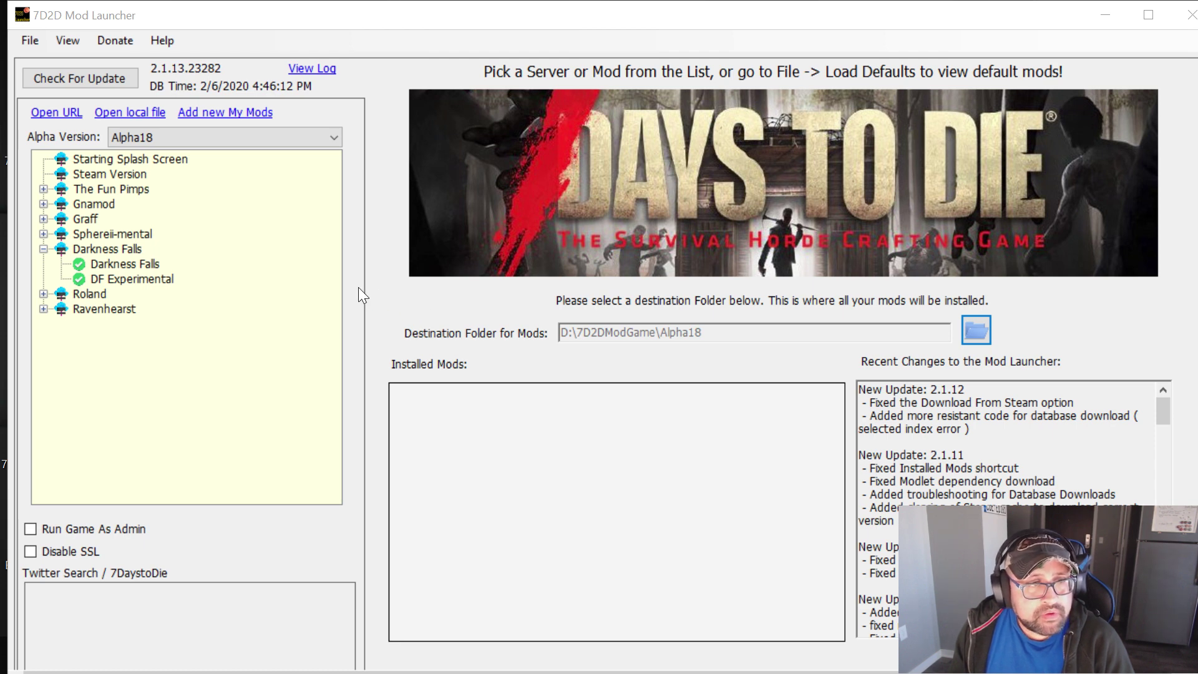
pyautogui.click(164, 160)
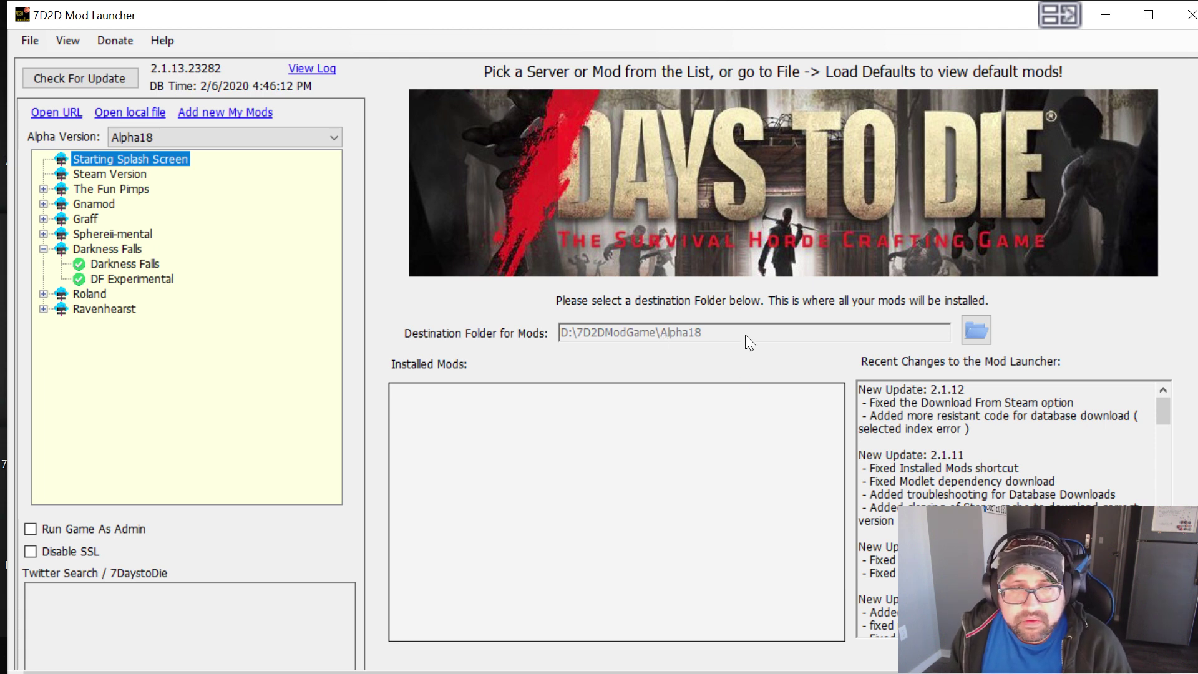
pyautogui.click(978, 332)
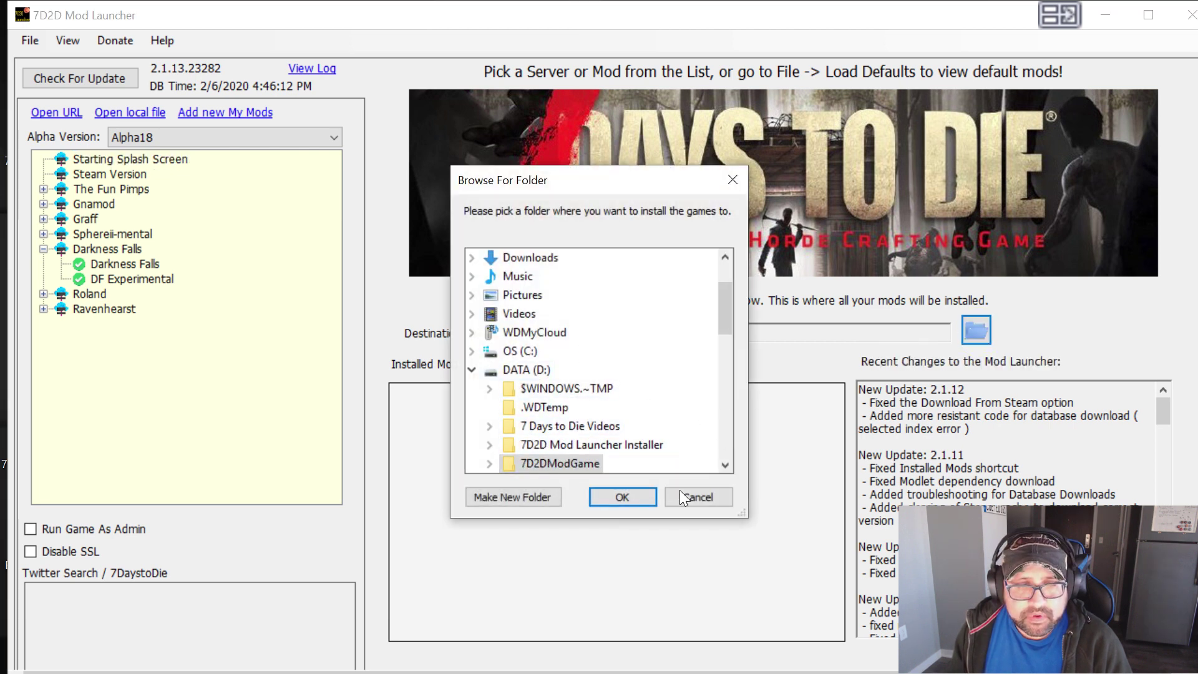
pyautogui.click(711, 497)
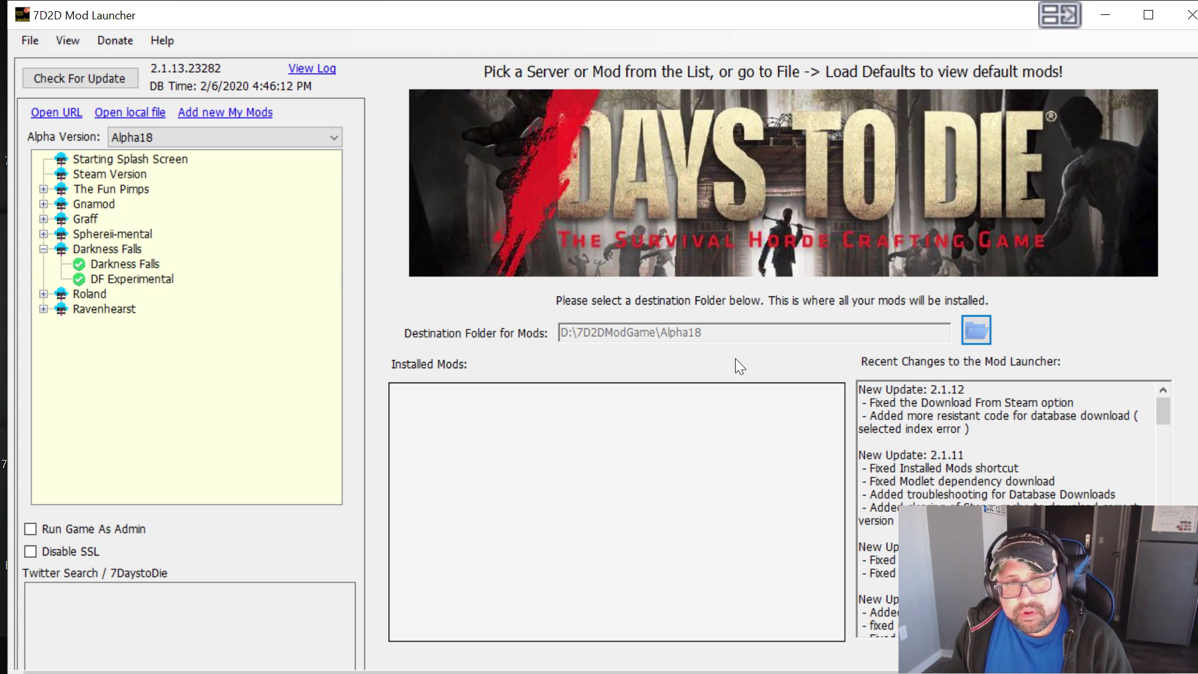
# - Check the install locations of the mods in the Darkness Falls group and open the DF Experimental page
pyautogui.click(44, 249)
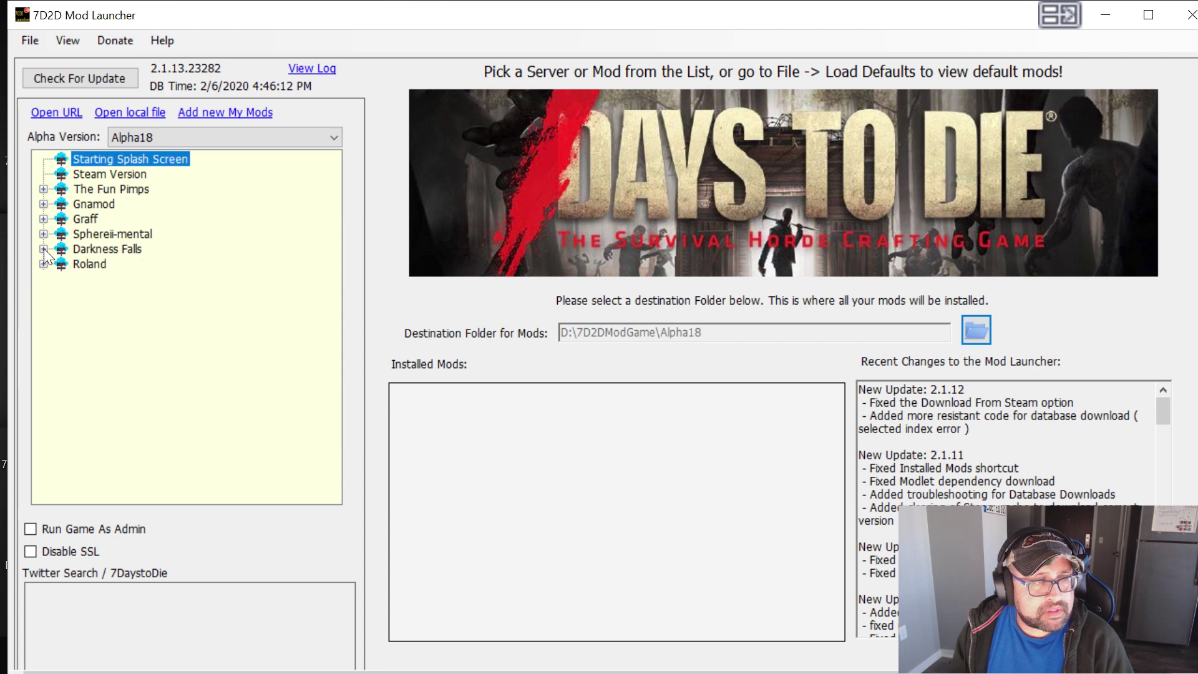
pyautogui.click(44, 249)
pyautogui.moveTo(95, 275)
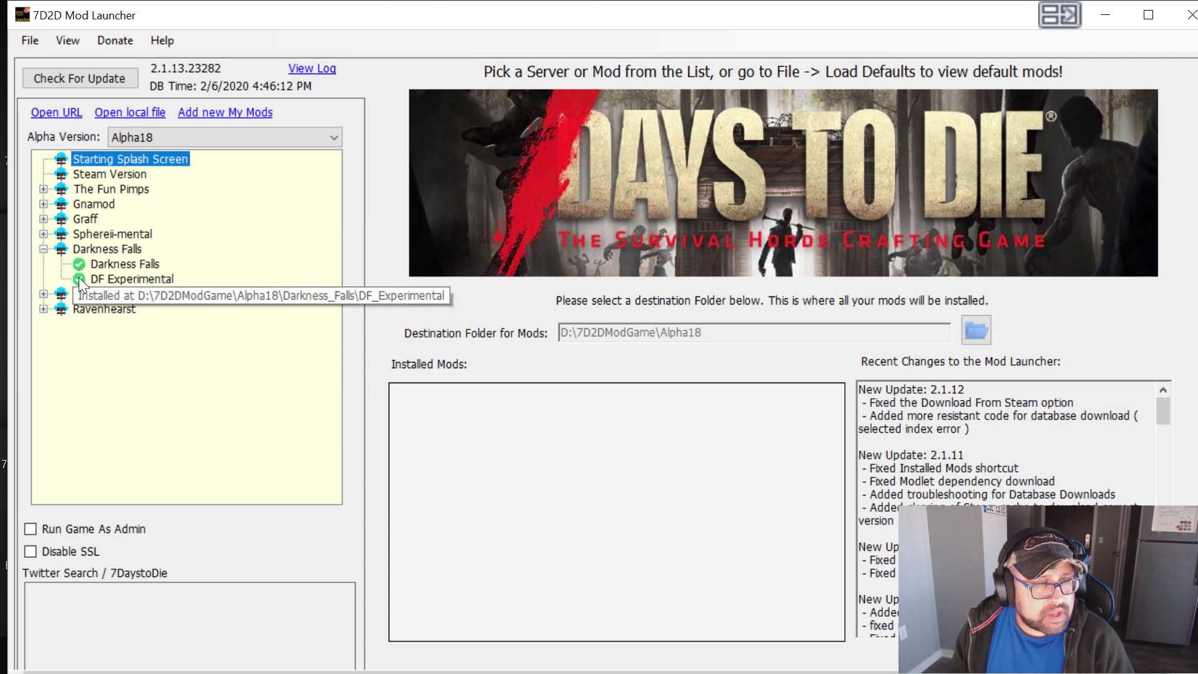
pyautogui.moveTo(156, 264)
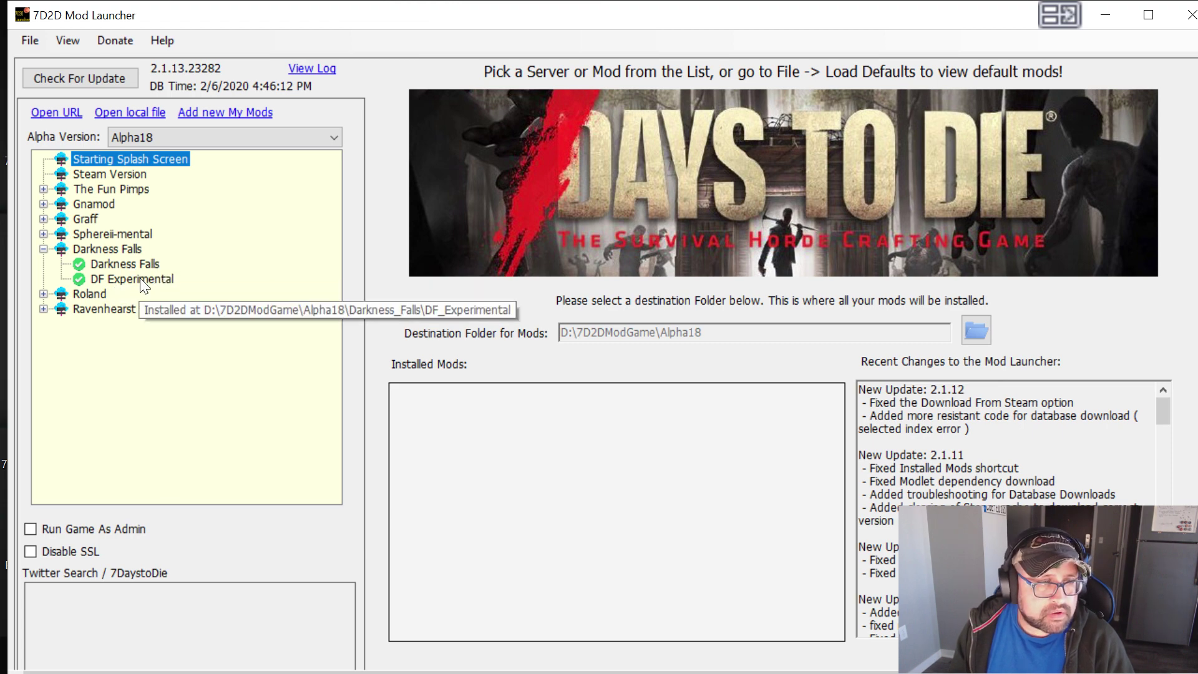
pyautogui.click(141, 280)
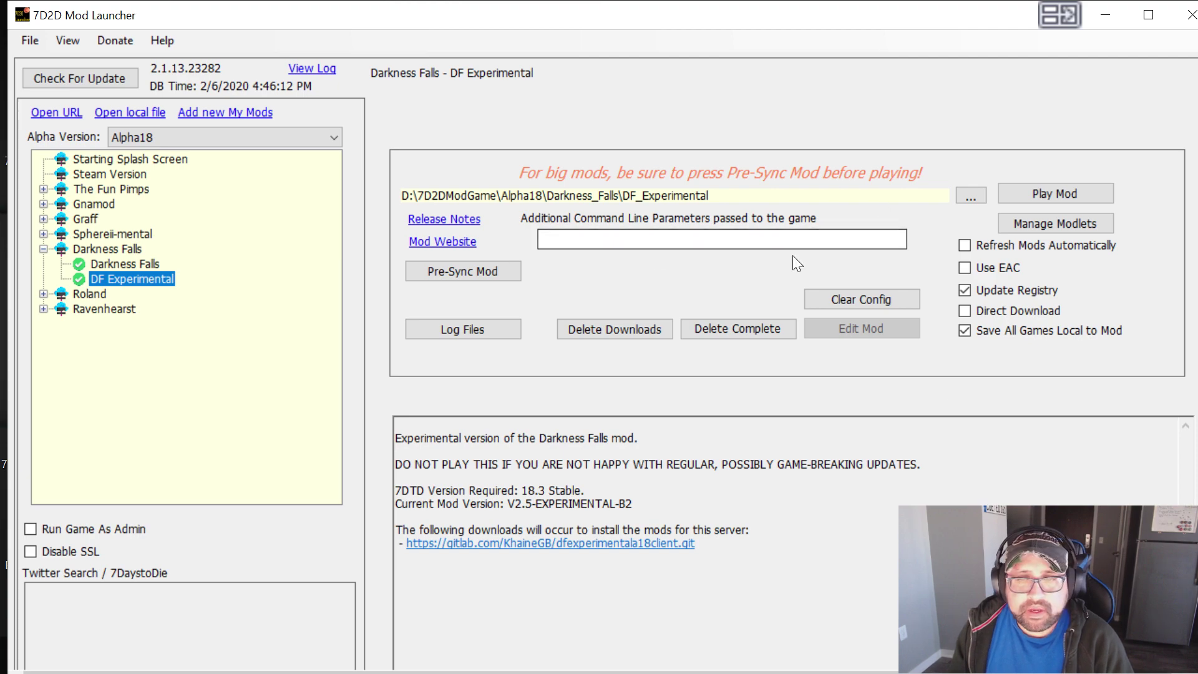
# - Switch to Photos and view the installation screenshots from Splash-Screen-1.PNG through Splash-Screen-3.PNG
pyautogui.hotkey('alt', 'Tab')
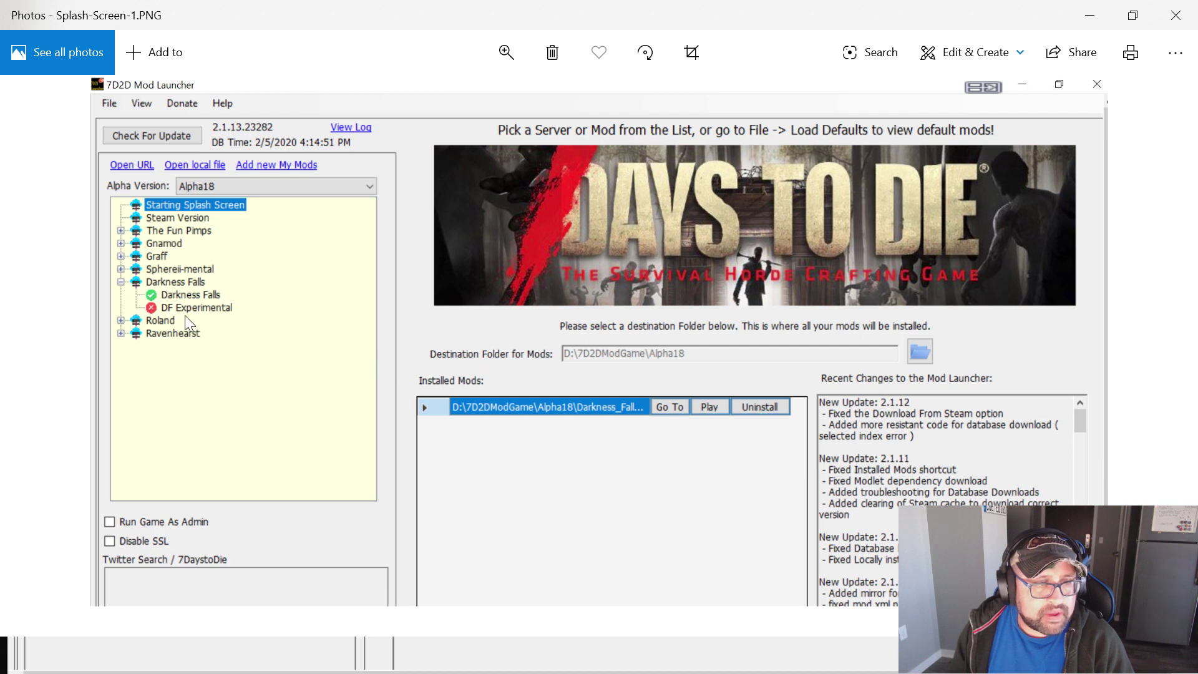
pyautogui.press('Right')
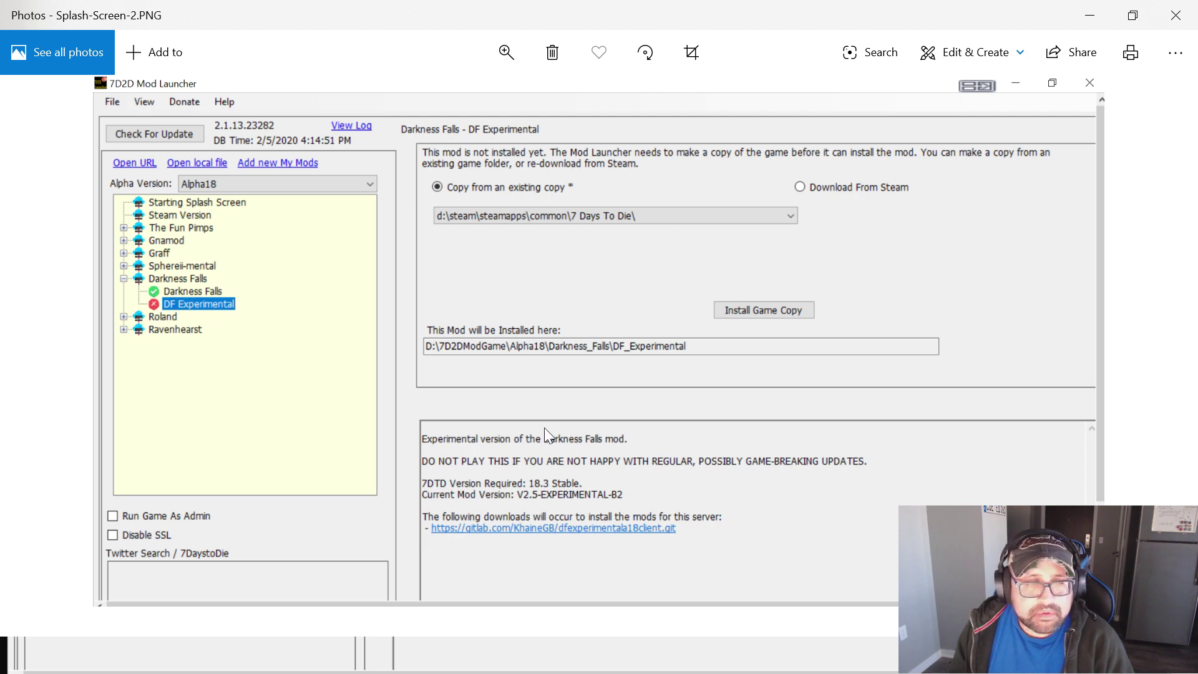
pyautogui.press('Right')
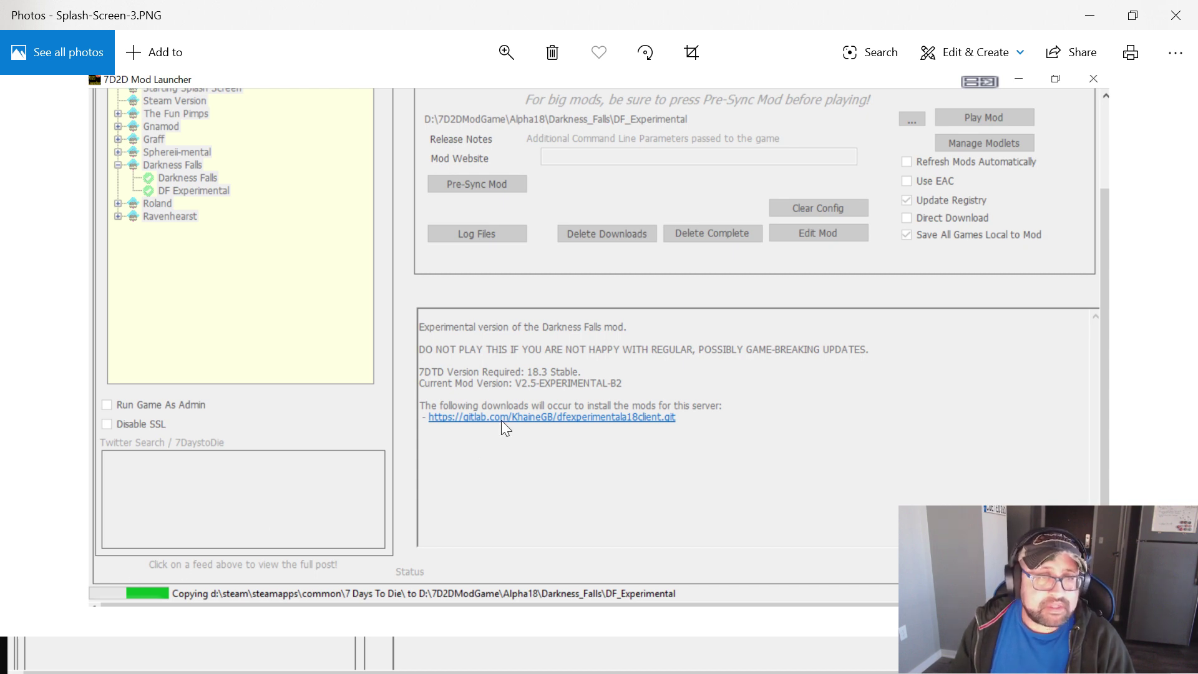
pyautogui.click(1089, 16)
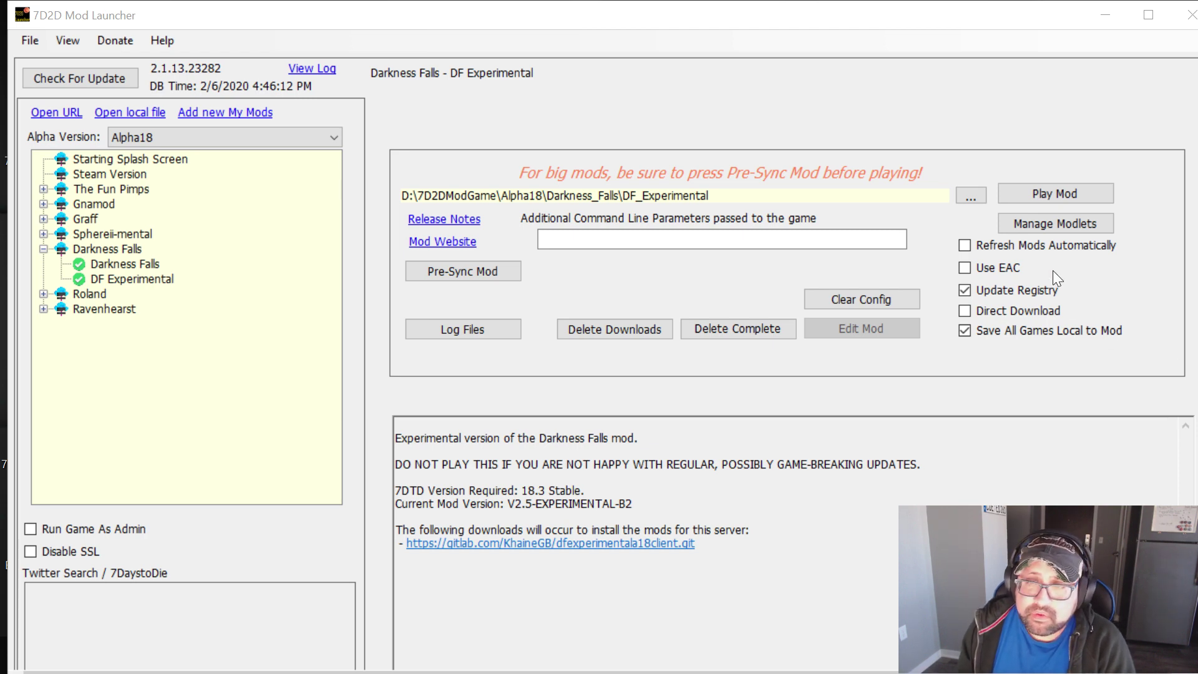
# - Open modlet management for DF Experimental and browse the list of available modlets
pyautogui.click(1039, 222)
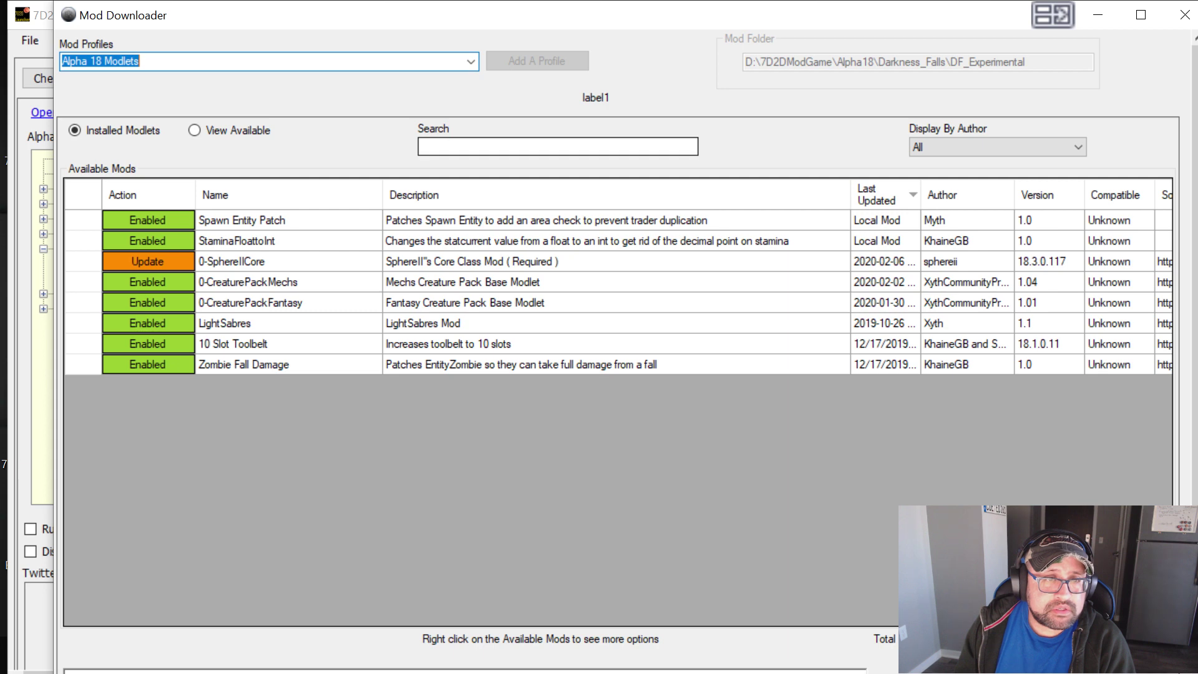
pyautogui.click(490, 146)
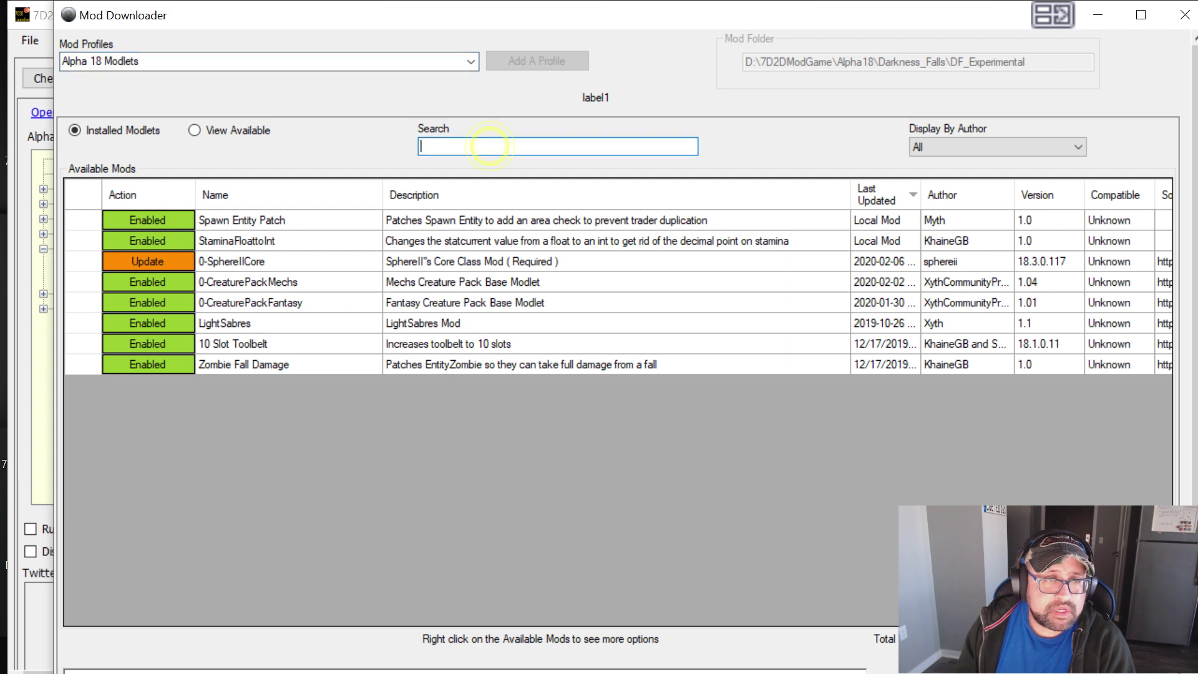
pyautogui.click(196, 129)
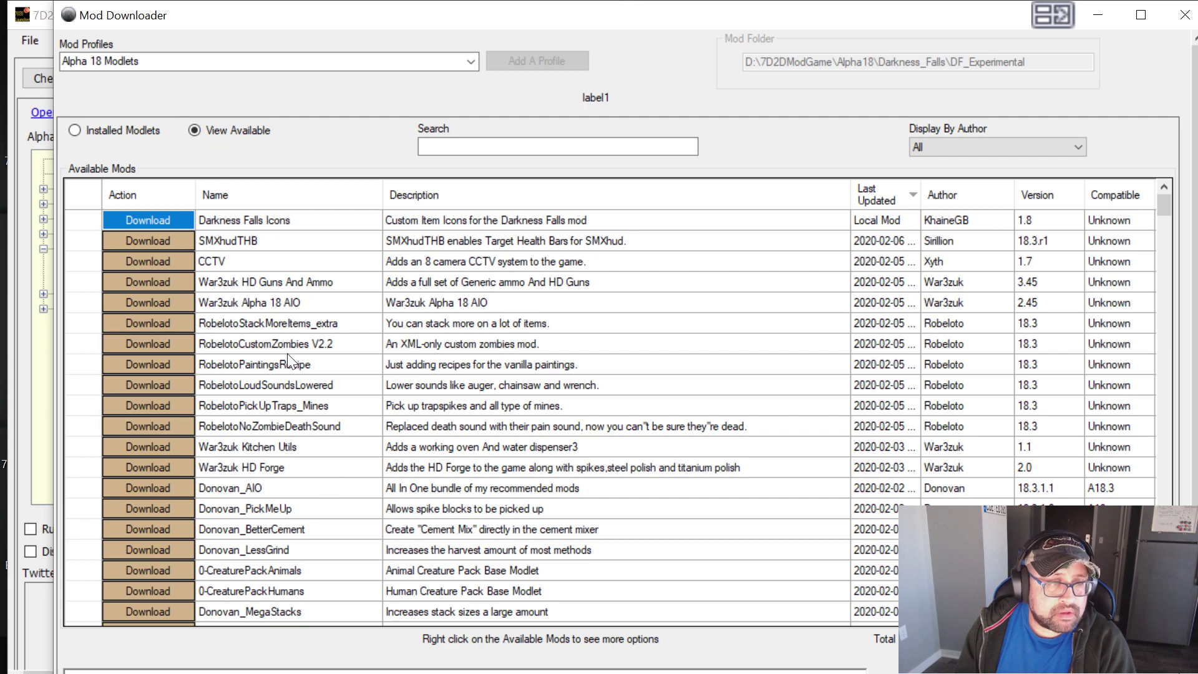
pyautogui.scroll(-4, 310, 390)
pyautogui.scroll(4, 310, 390)
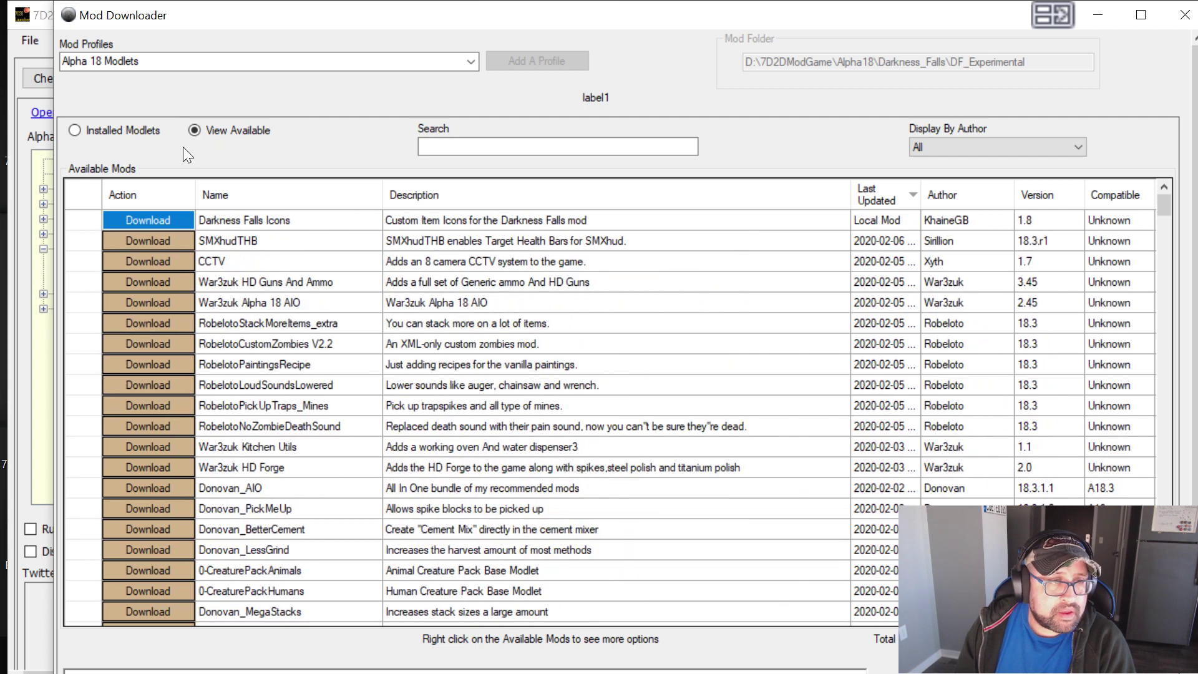
# - Review the installed modlets, including LightSabres, 0-CreaturePackFantasy and 0-CreaturePackMechs, and close the Mod Downloader
pyautogui.click(103, 128)
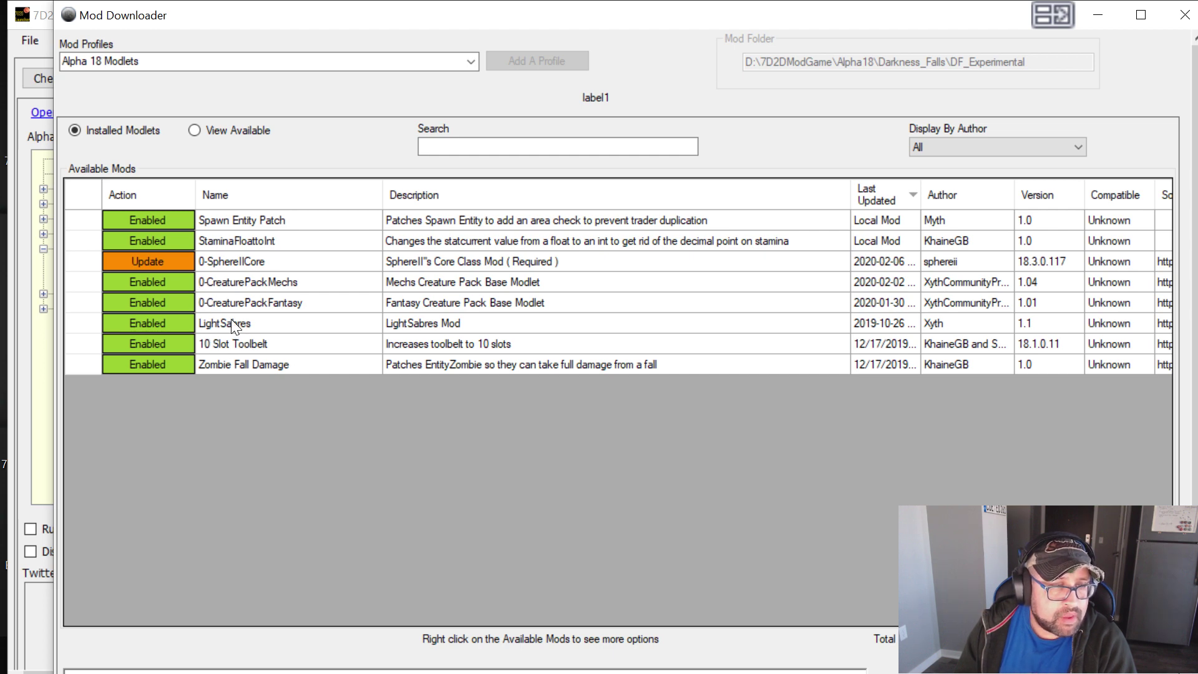
pyautogui.click(285, 323)
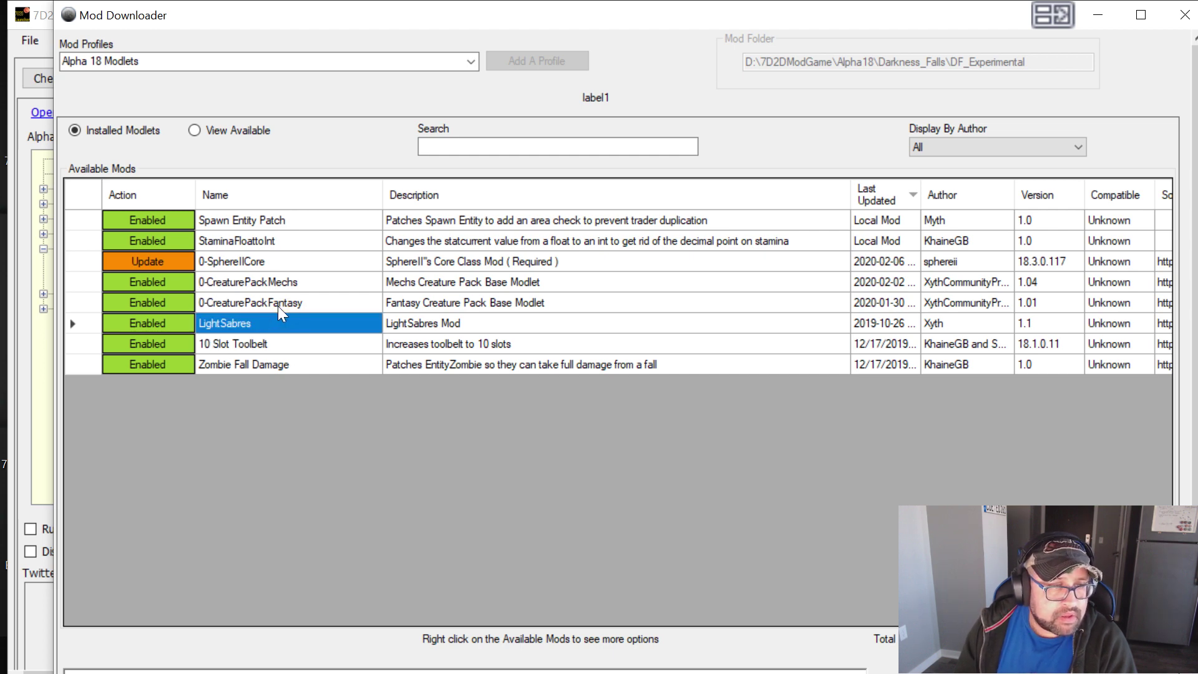
pyautogui.click(278, 304)
pyautogui.click(279, 280)
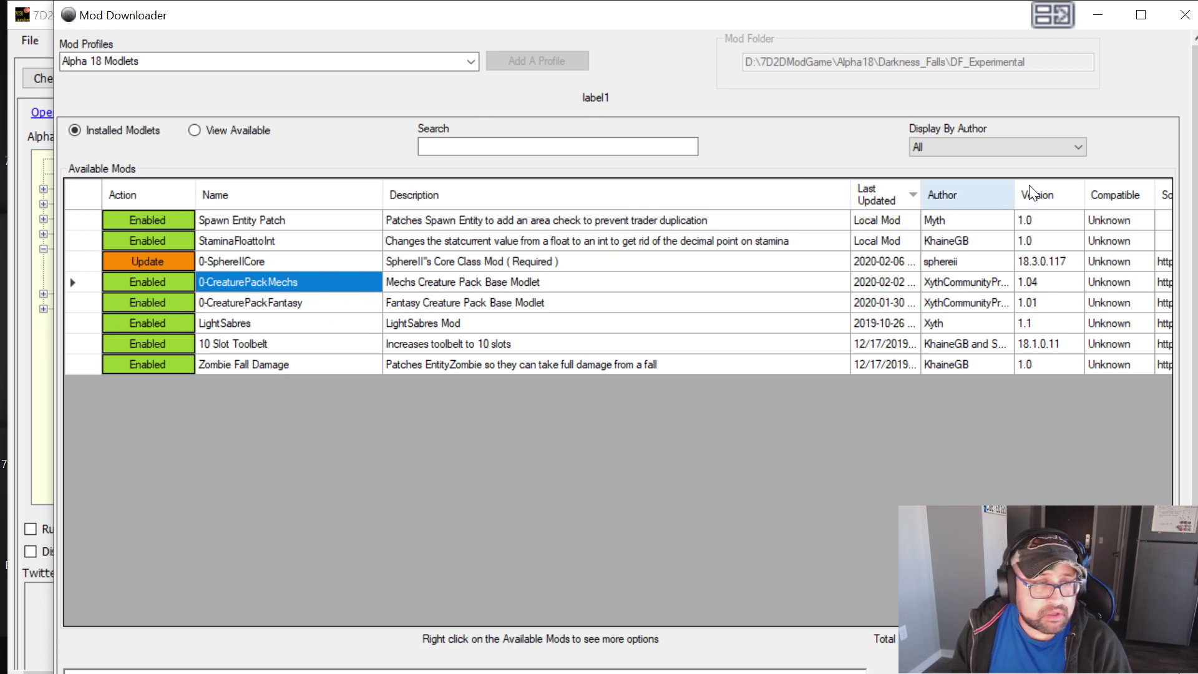
pyautogui.click(1184, 14)
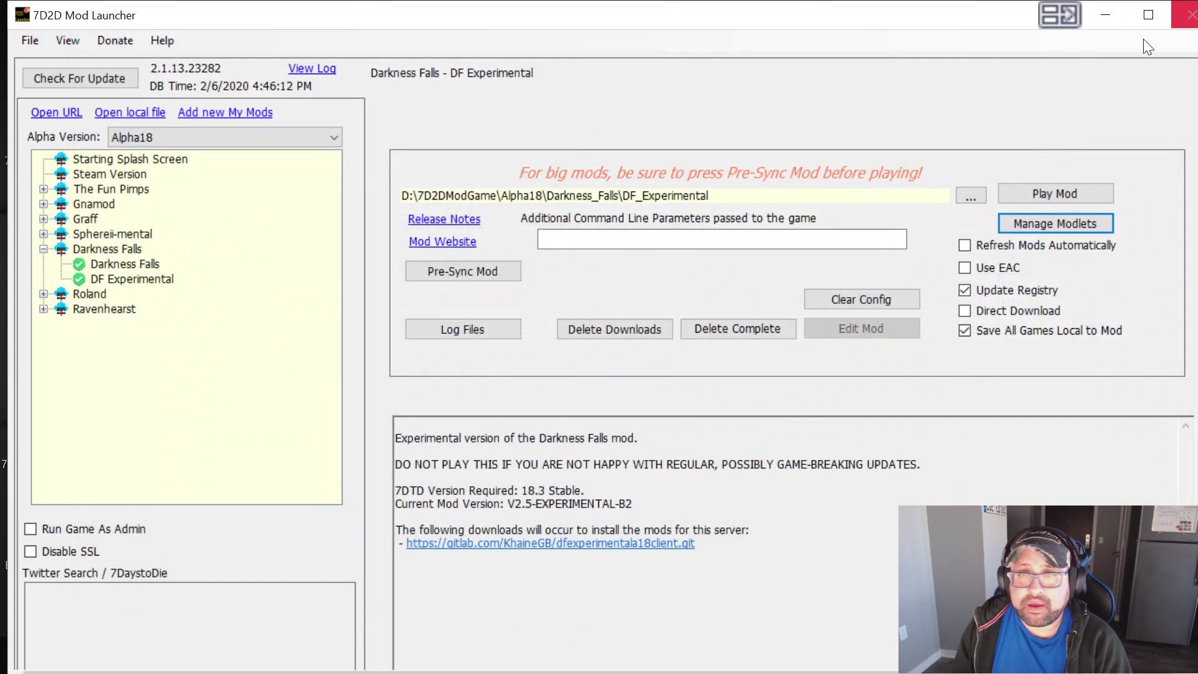